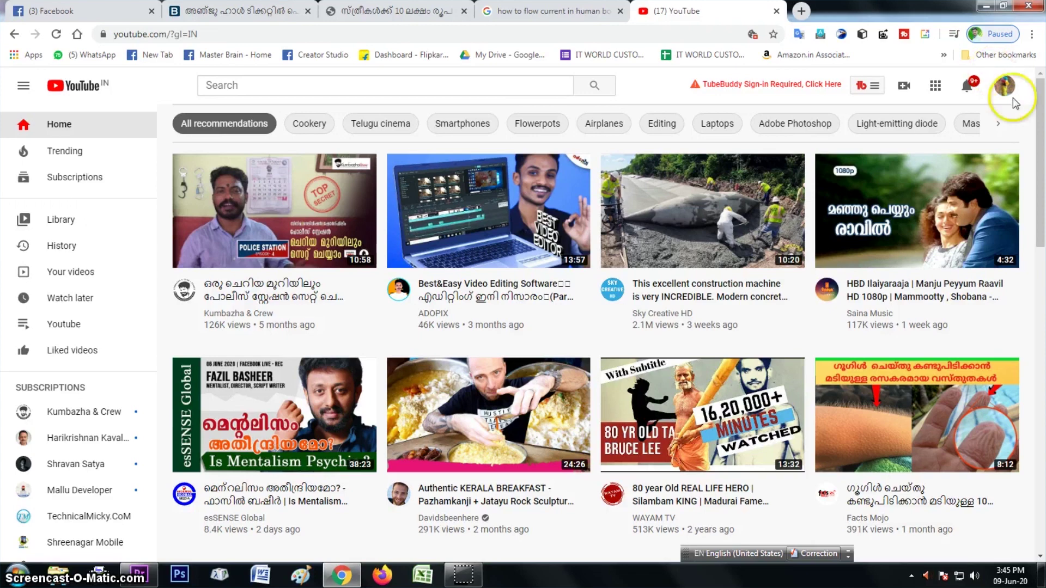
- Open your own channel page and look through its uploads and created playlists
click(1005, 85)
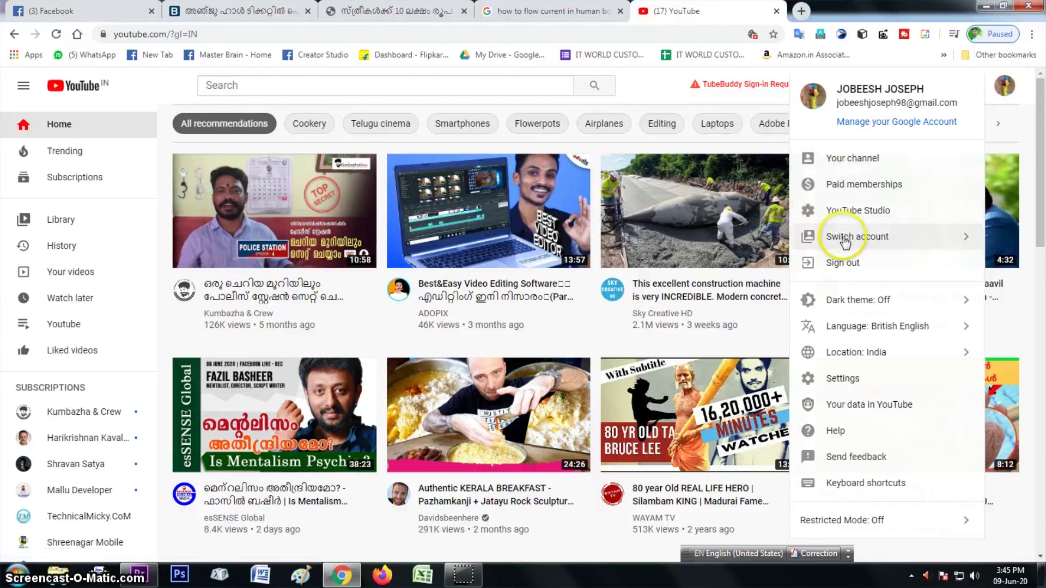
click(868, 169)
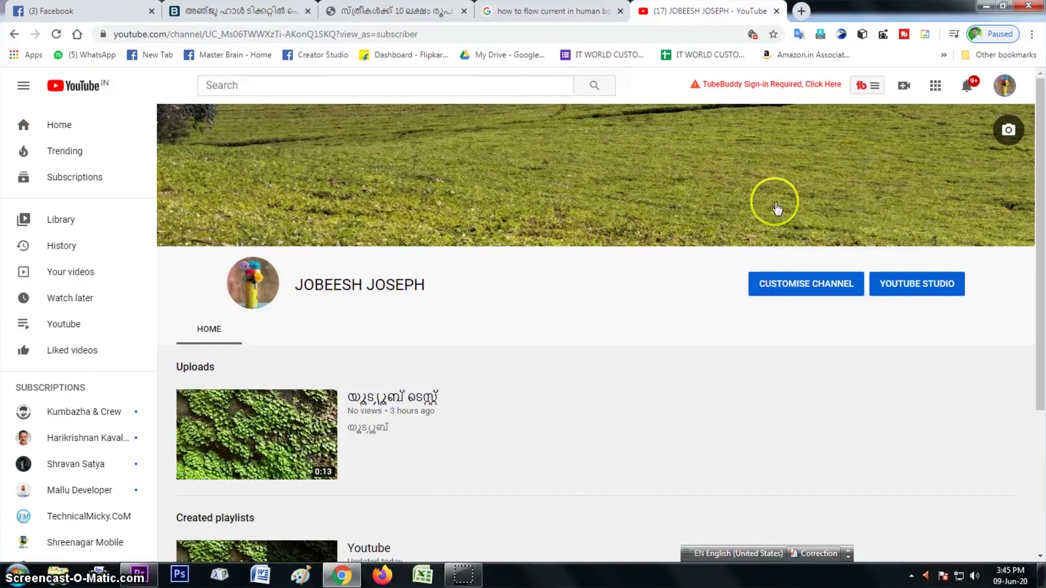
scroll(574, 384, down, 1)
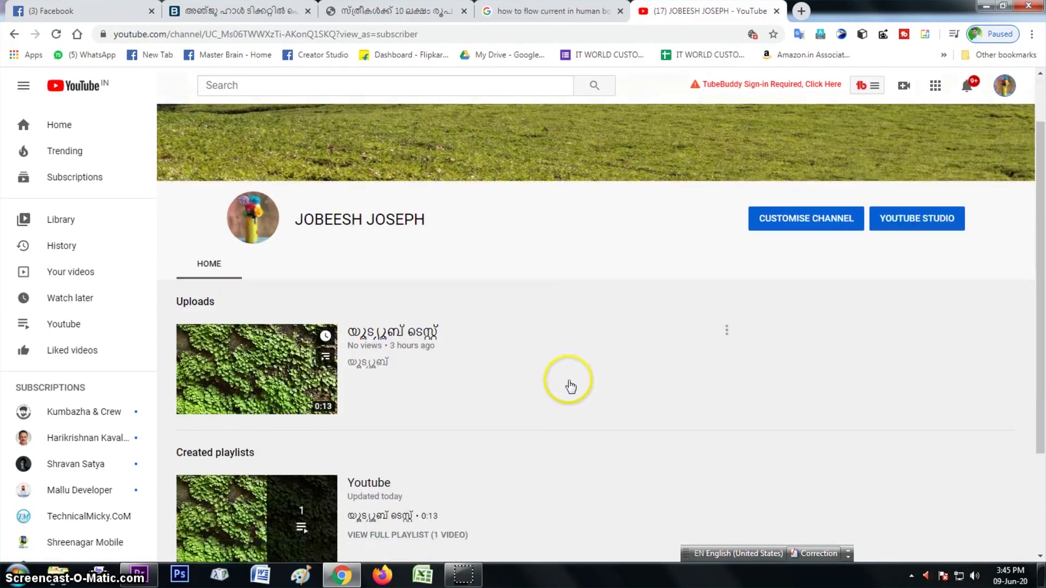
scroll(512, 315, down, 2)
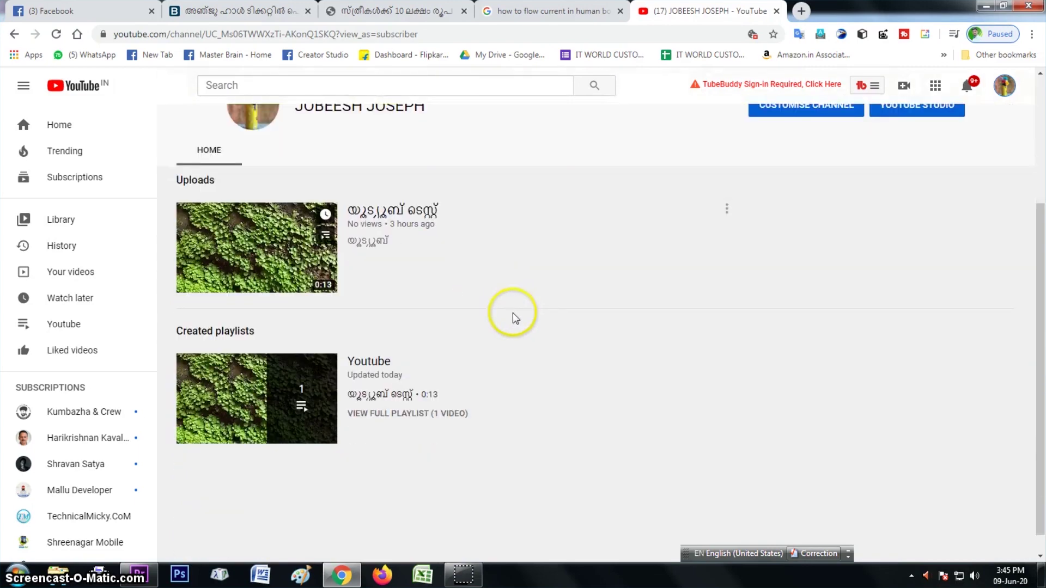
scroll(512, 315, up, 2)
scroll(507, 324, down, 1)
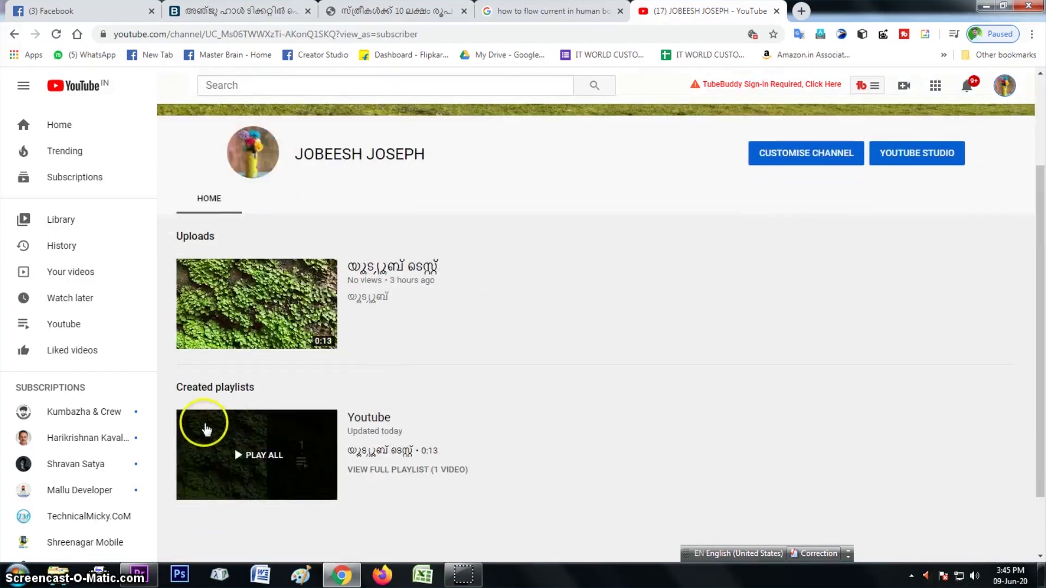
scroll(733, 349, up, 2)
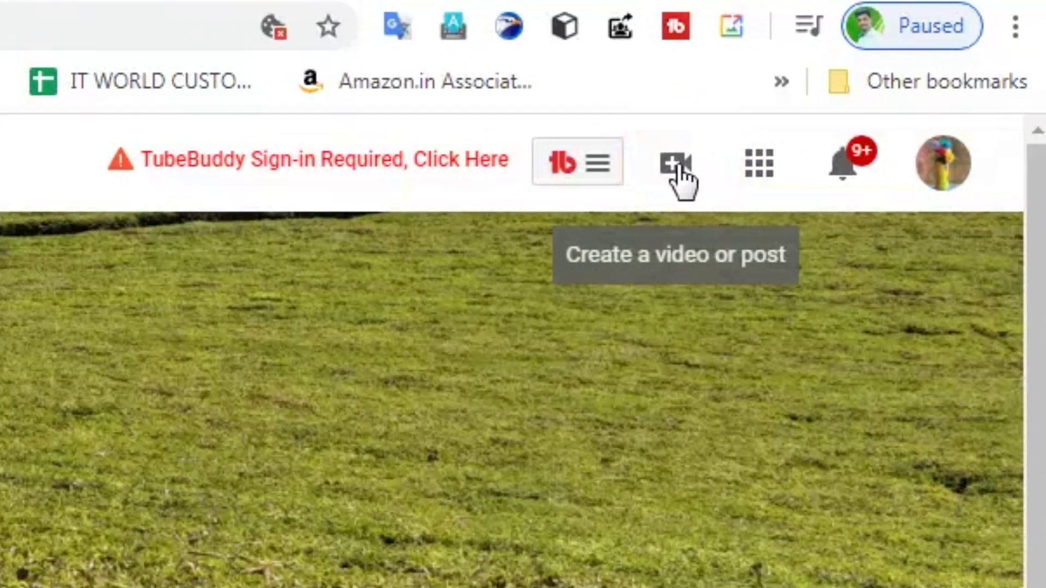
- Start a new video upload and add the A44A0420 video file from the 100EOS5D folder
click(681, 180)
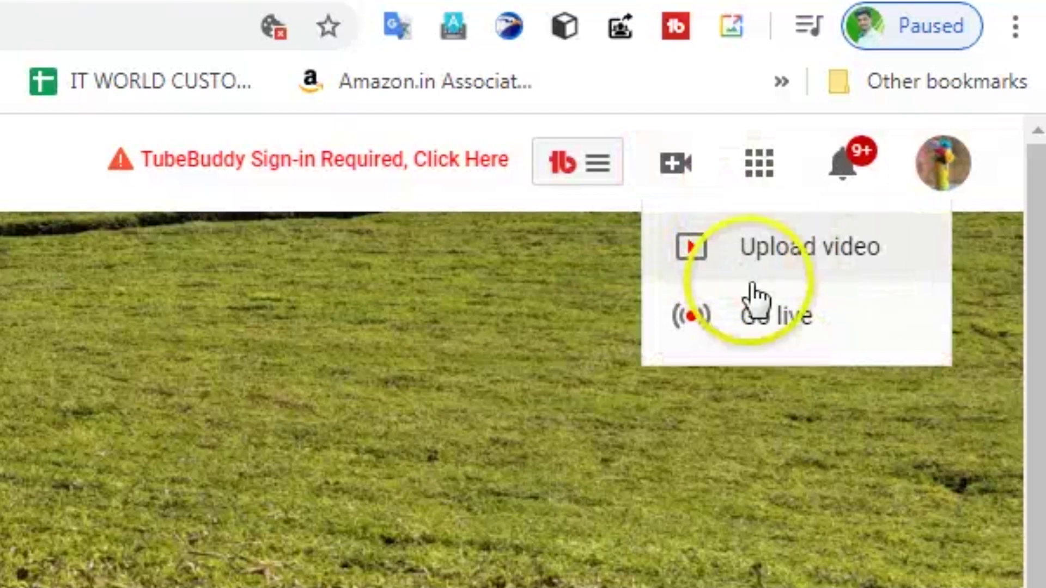
click(754, 252)
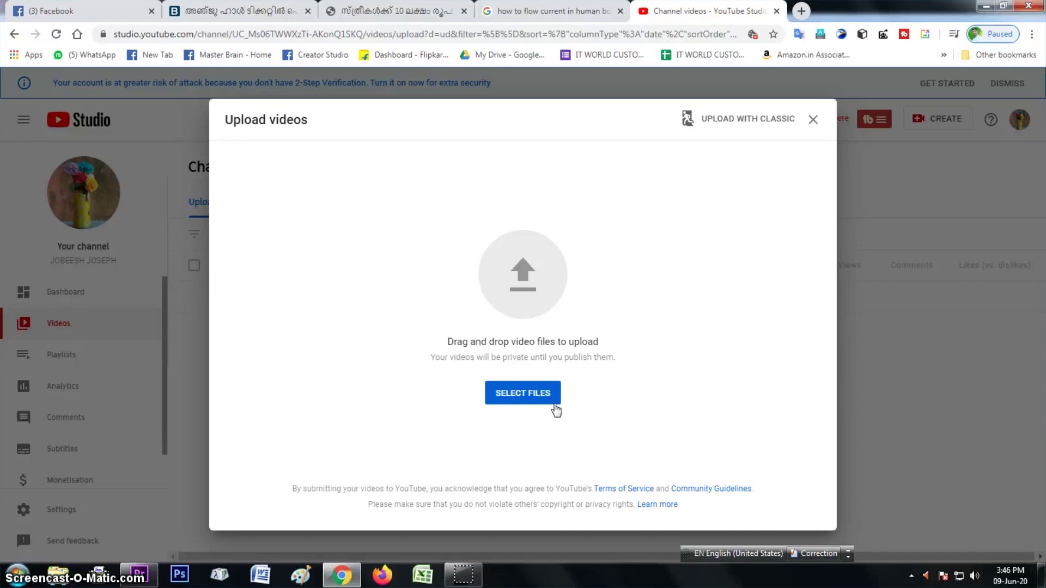
click(533, 399)
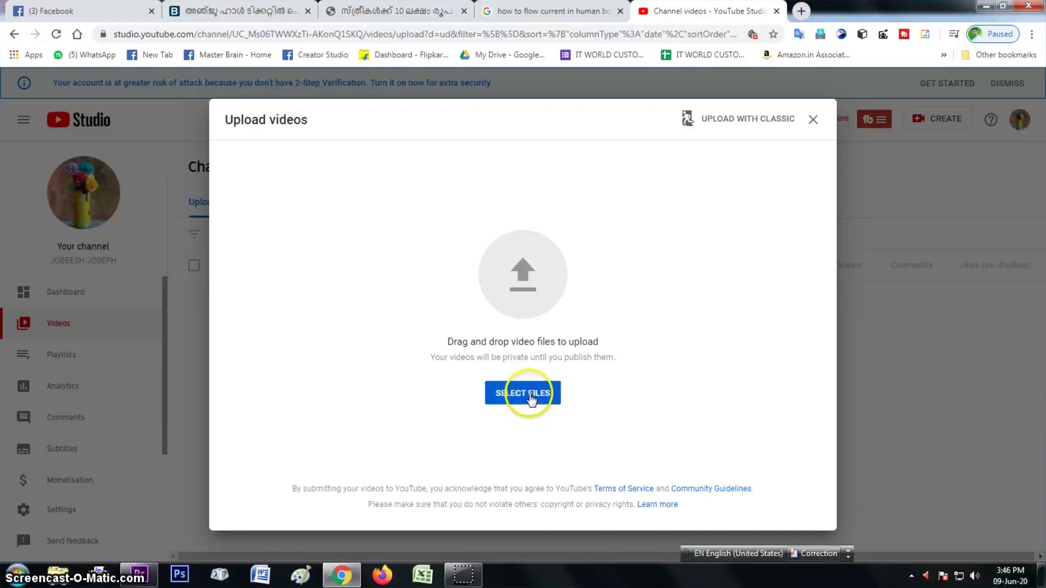
click(51, 571)
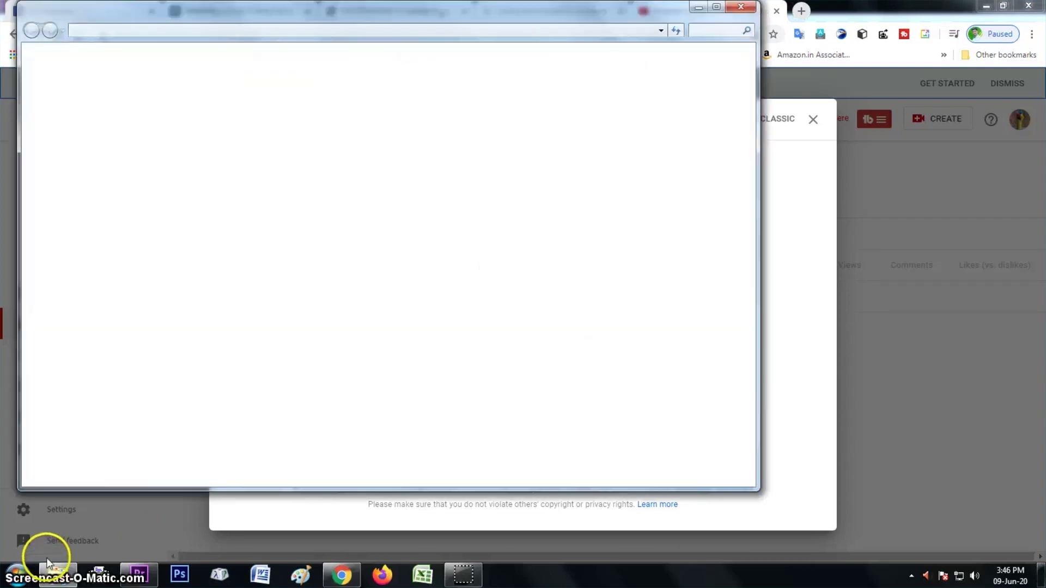
drag(760, 65, 481, 98)
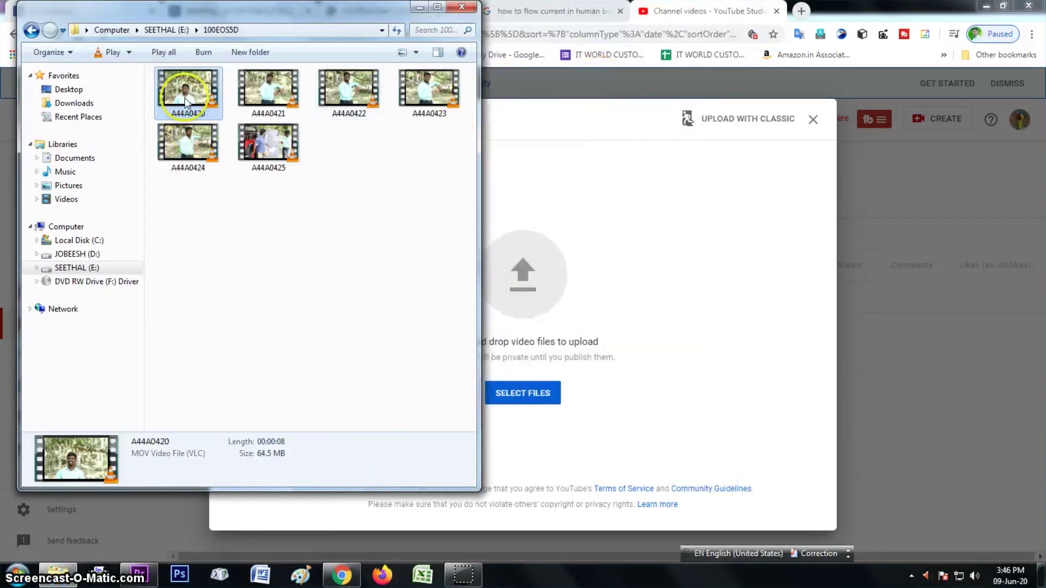
drag(192, 93, 610, 319)
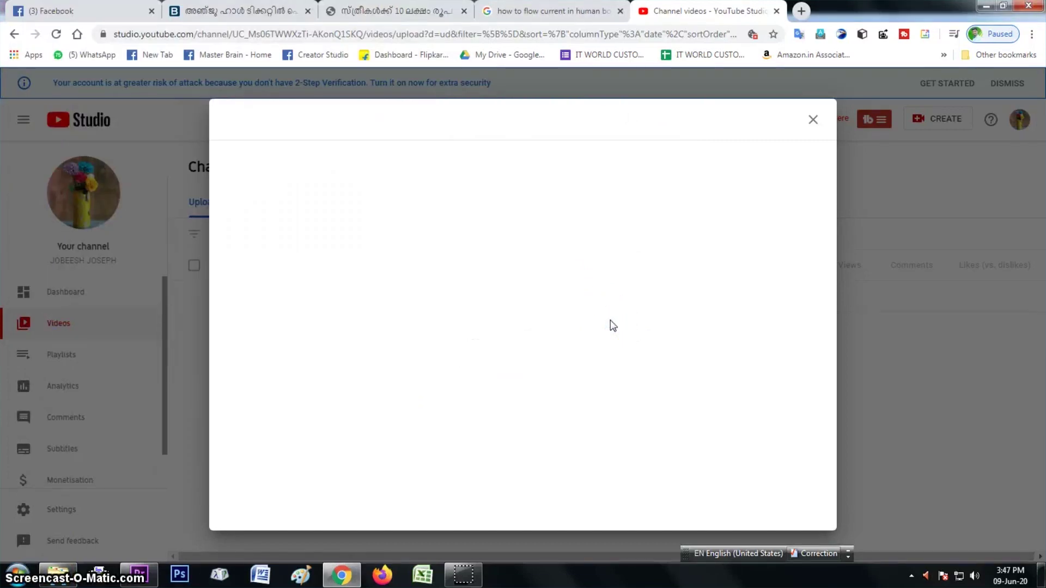
- Title the uploaded video "test" and enter "youtube test" as its description
drag(231, 518, 247, 518)
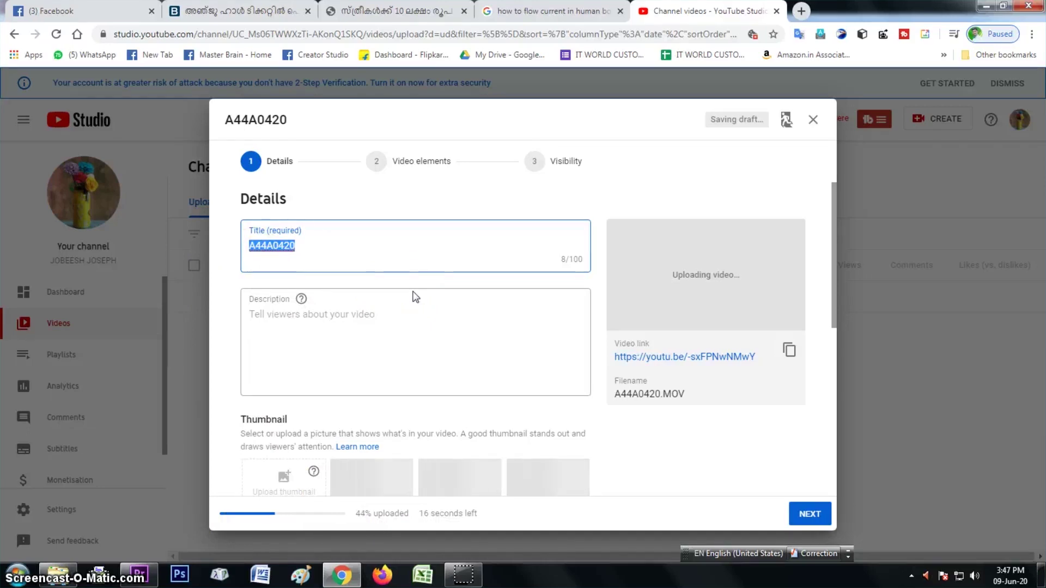
text(test)
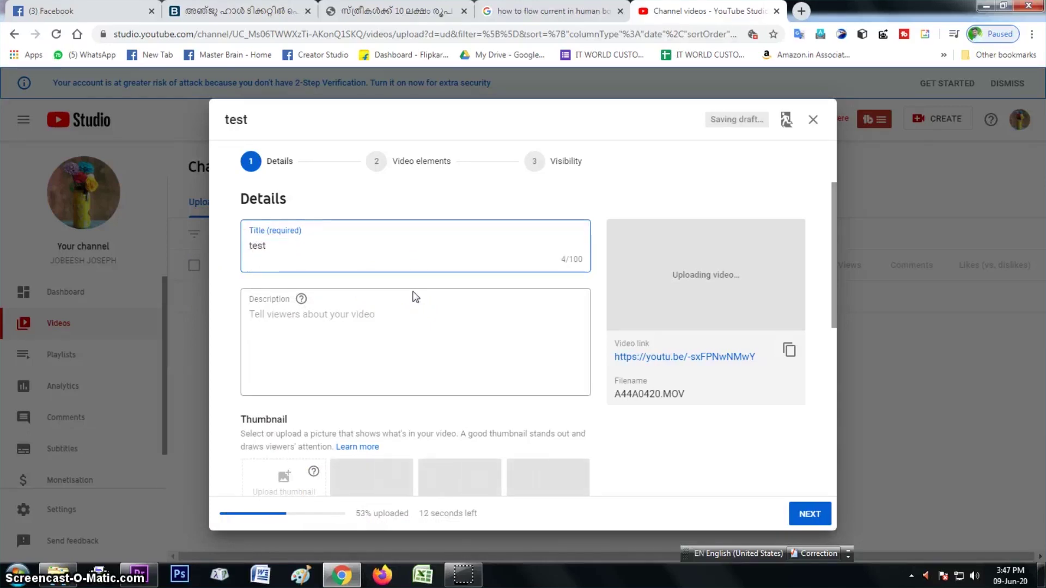
click(352, 315)
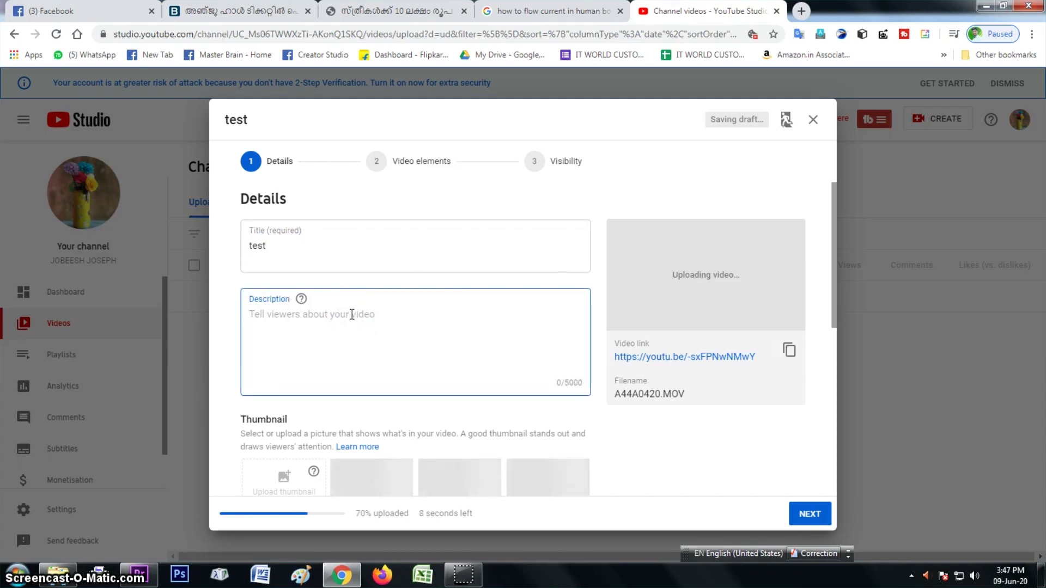
text(youtube test)
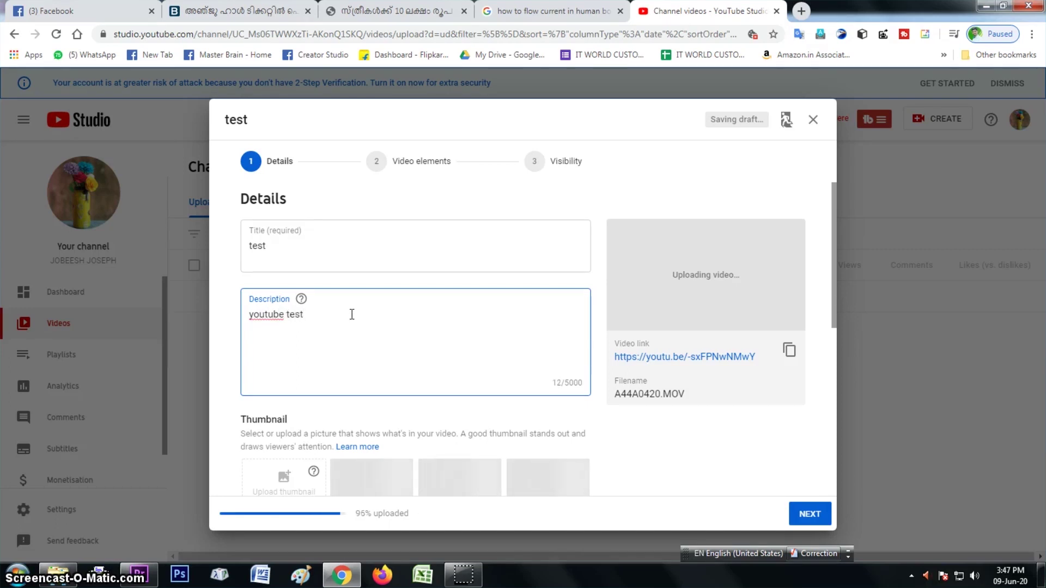
- Create a public playlist titled "test" and assign the video to it
scroll(298, 382, down, 5)
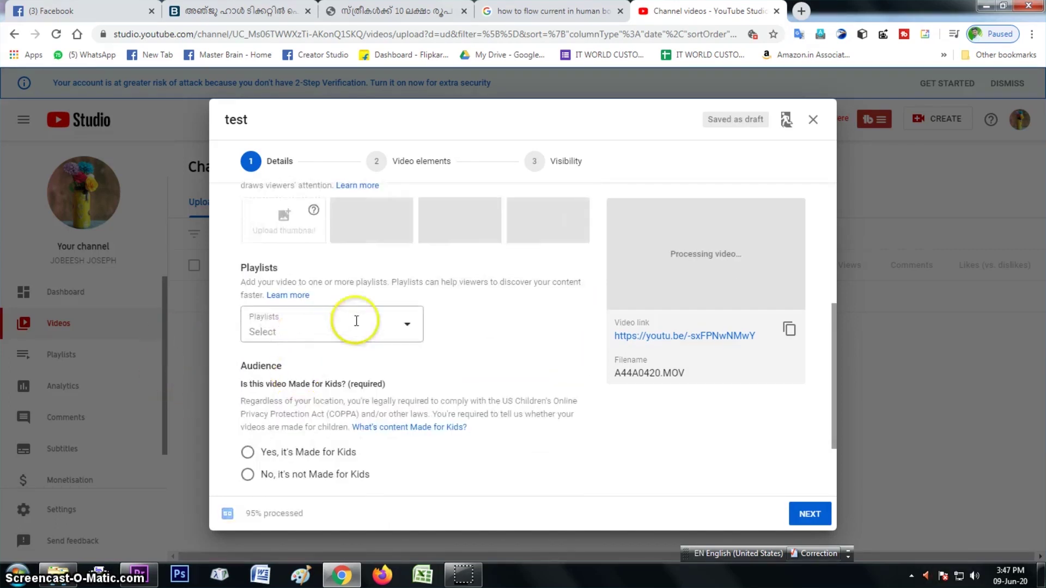
click(408, 330)
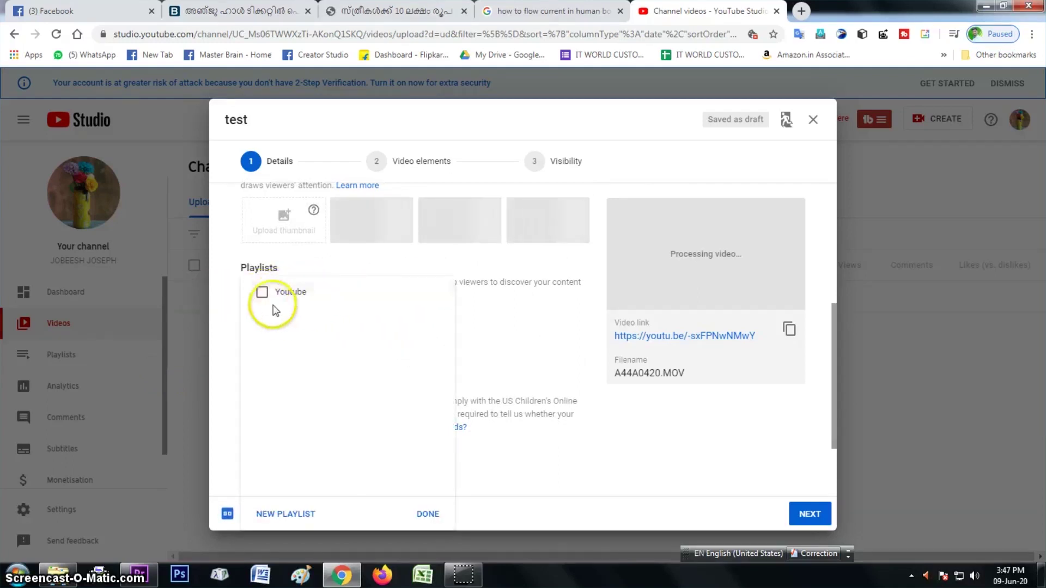
click(280, 515)
text(test)
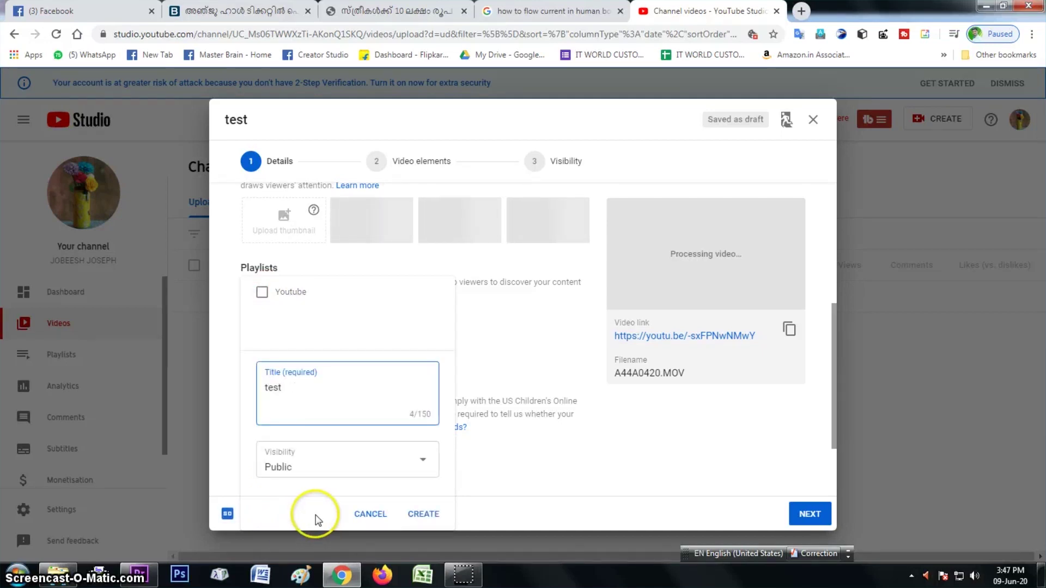
click(425, 515)
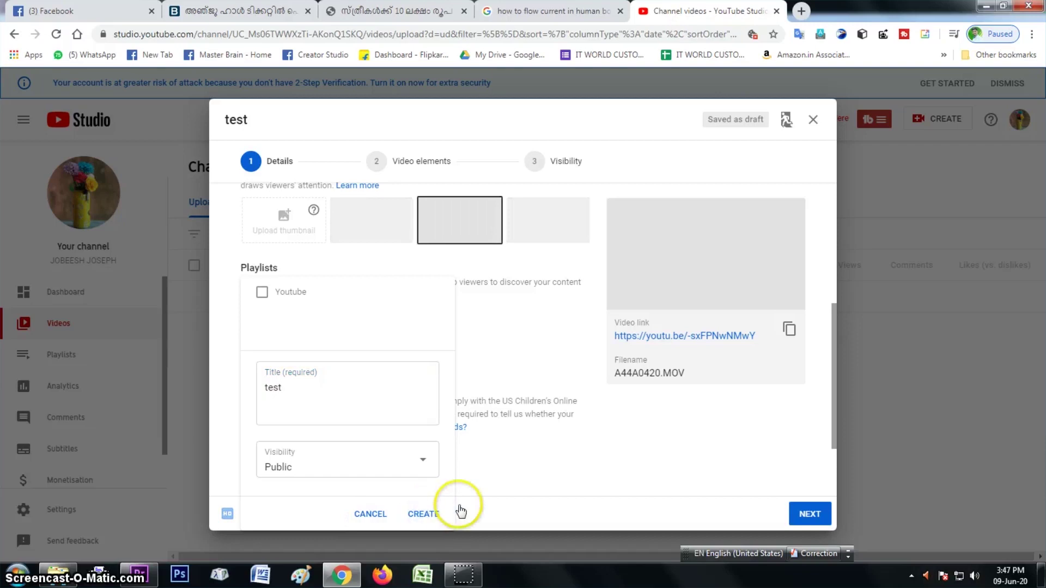
click(264, 294)
click(428, 515)
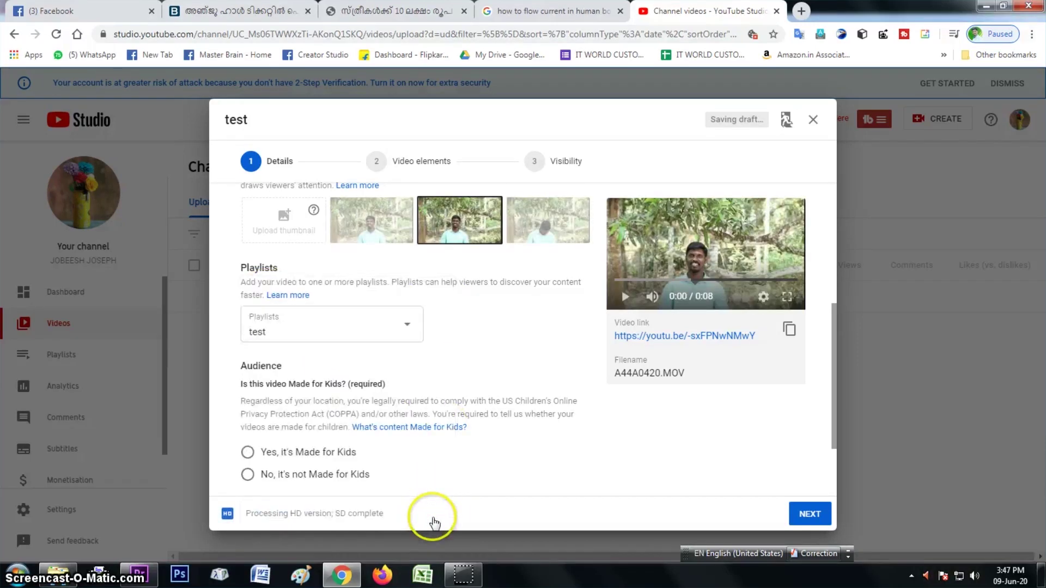
- Mark the video as not Made for Kids and add the tag "test" in the additional options
scroll(273, 378, down, 2)
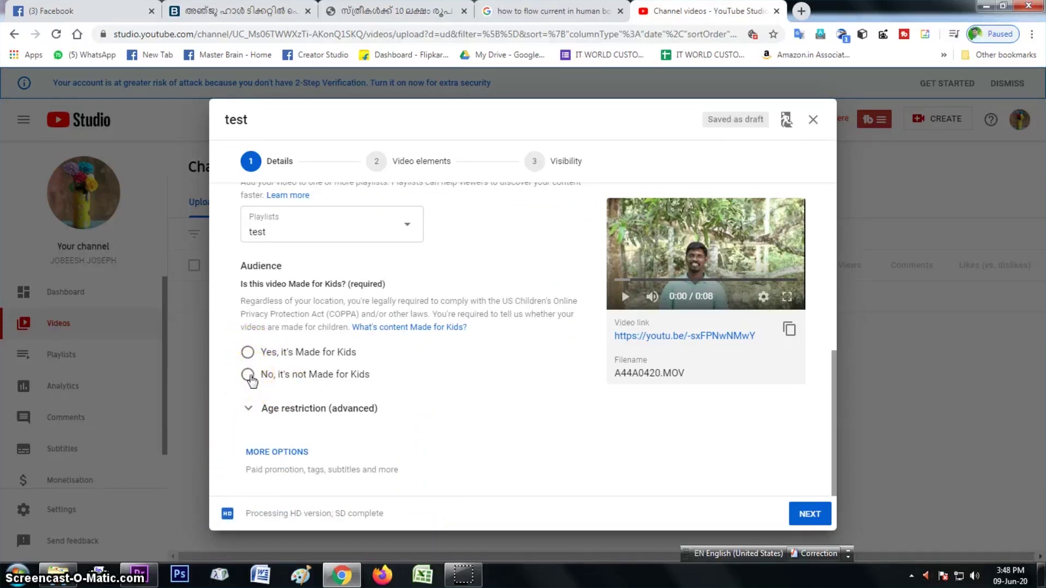
click(249, 375)
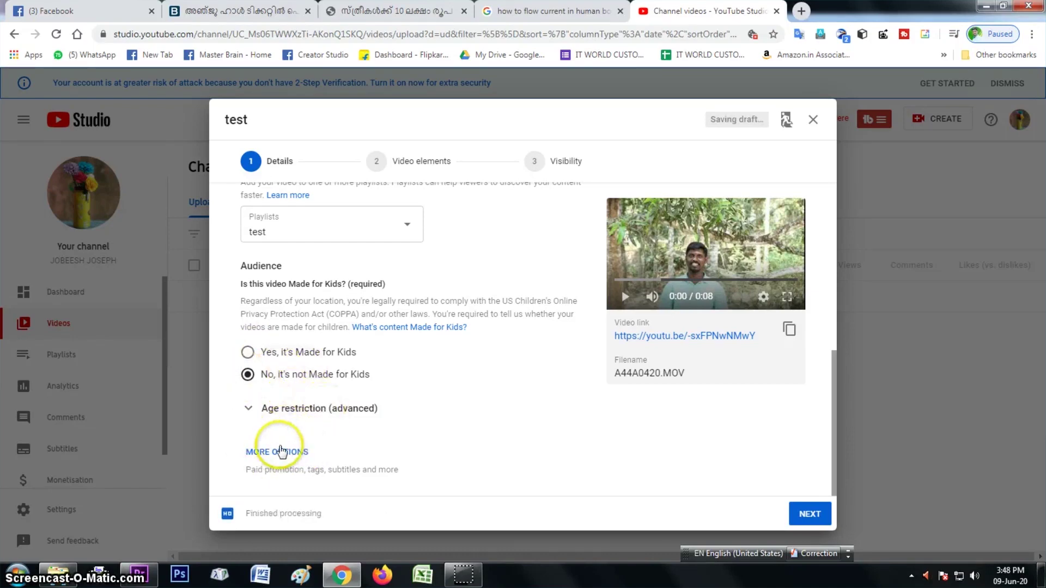
click(268, 453)
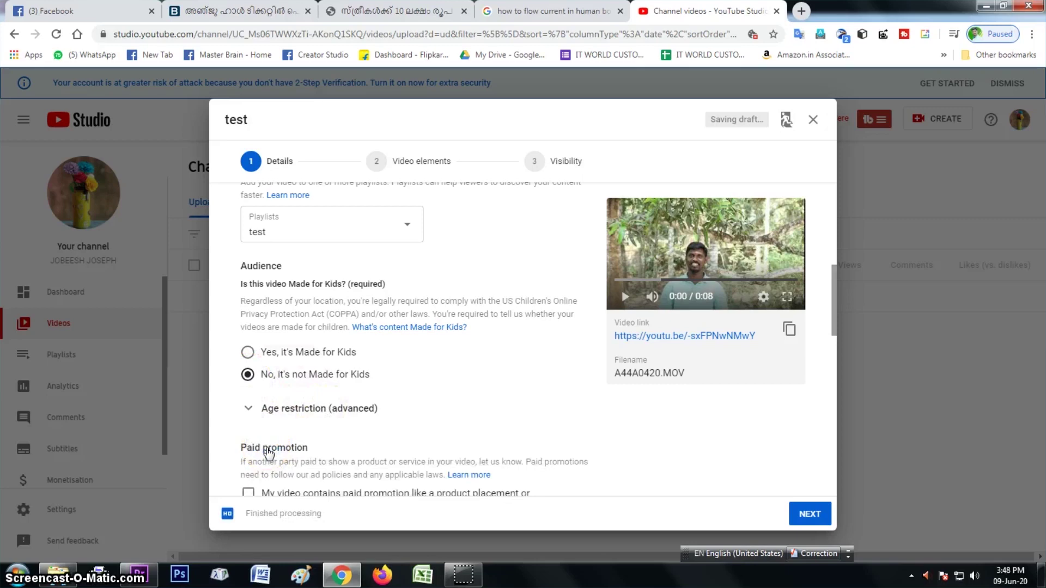
scroll(267, 448, down, 4)
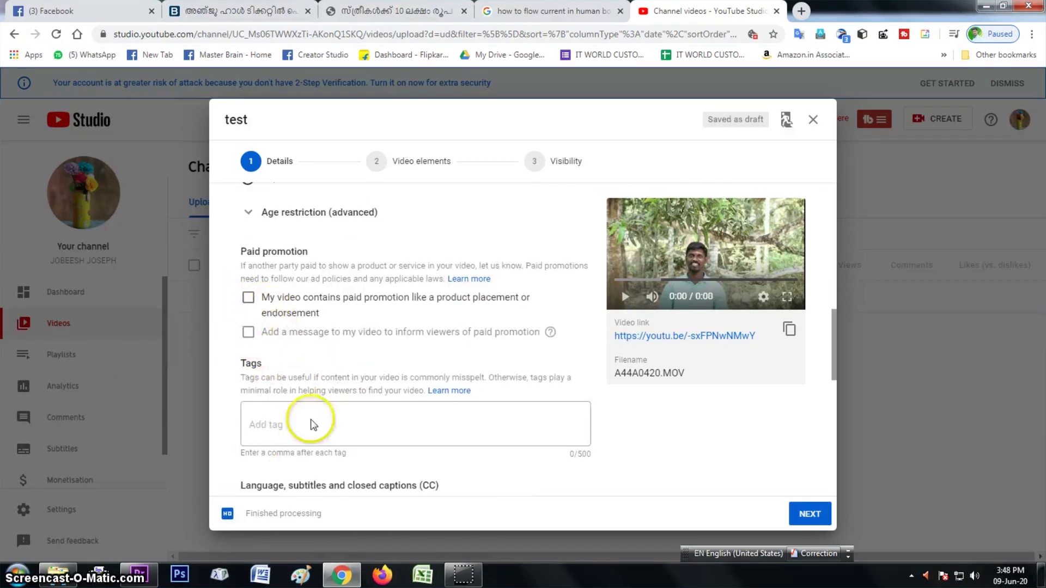
click(260, 422)
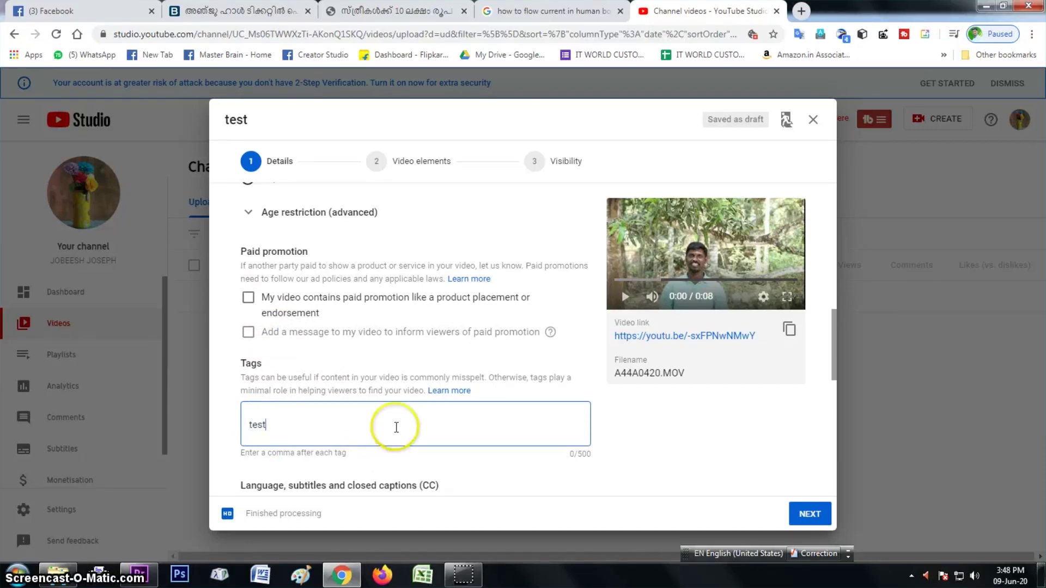
click(416, 456)
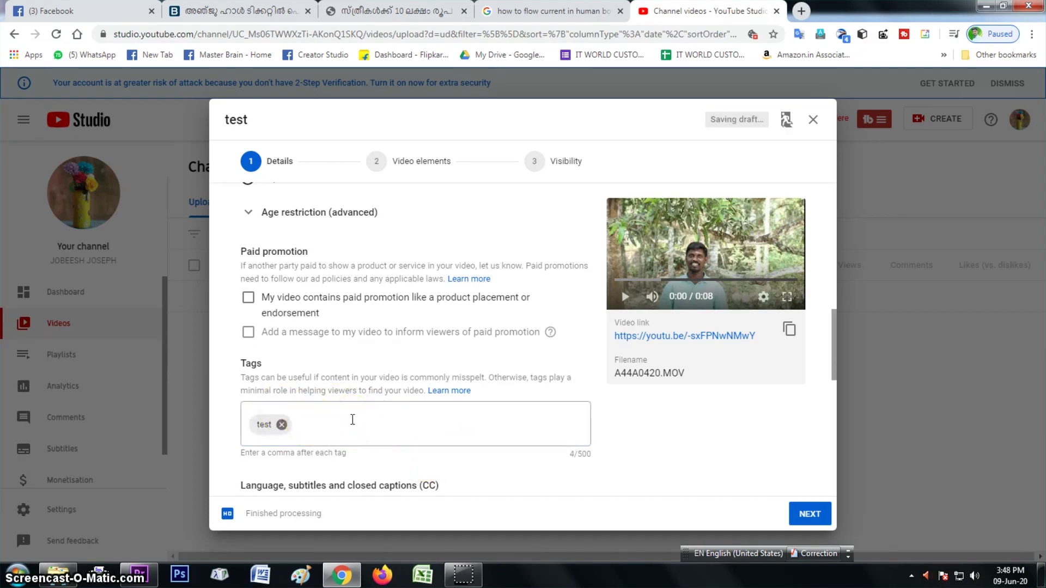
- Set the video language to Malayalam
scroll(352, 420, down, 3)
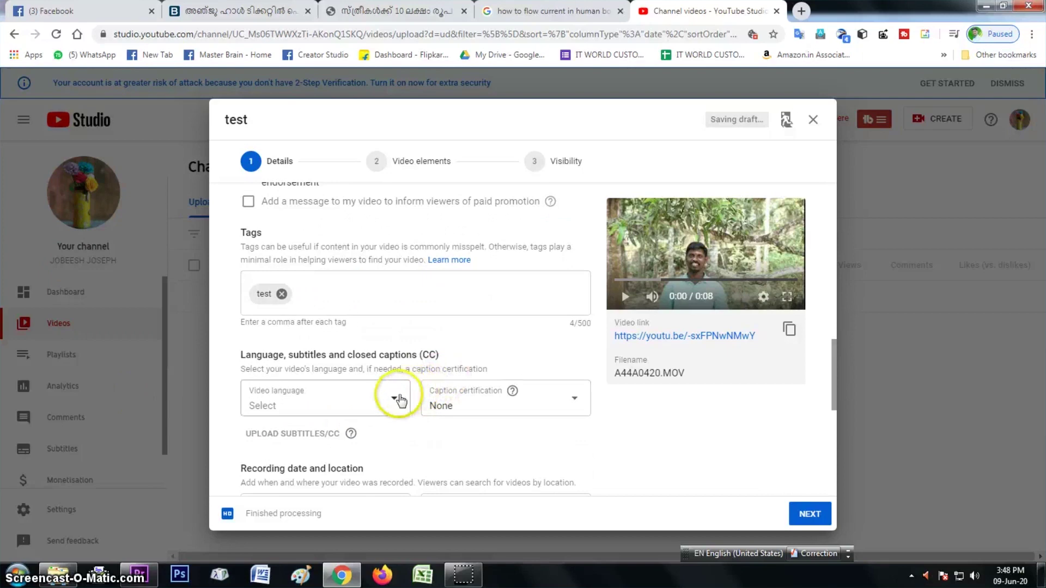
click(398, 401)
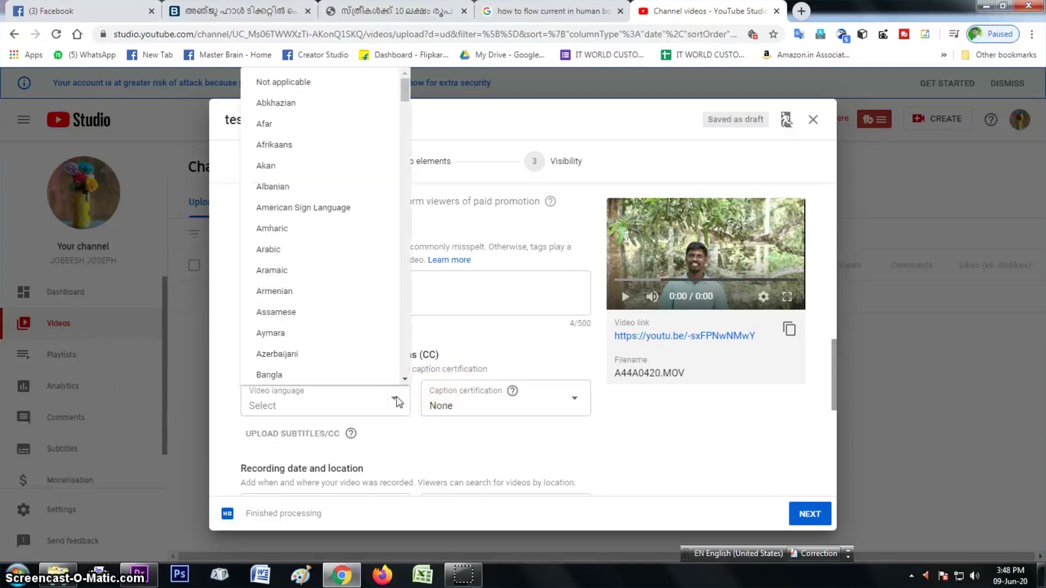
scroll(363, 303, down, 8)
scroll(364, 298, down, 15)
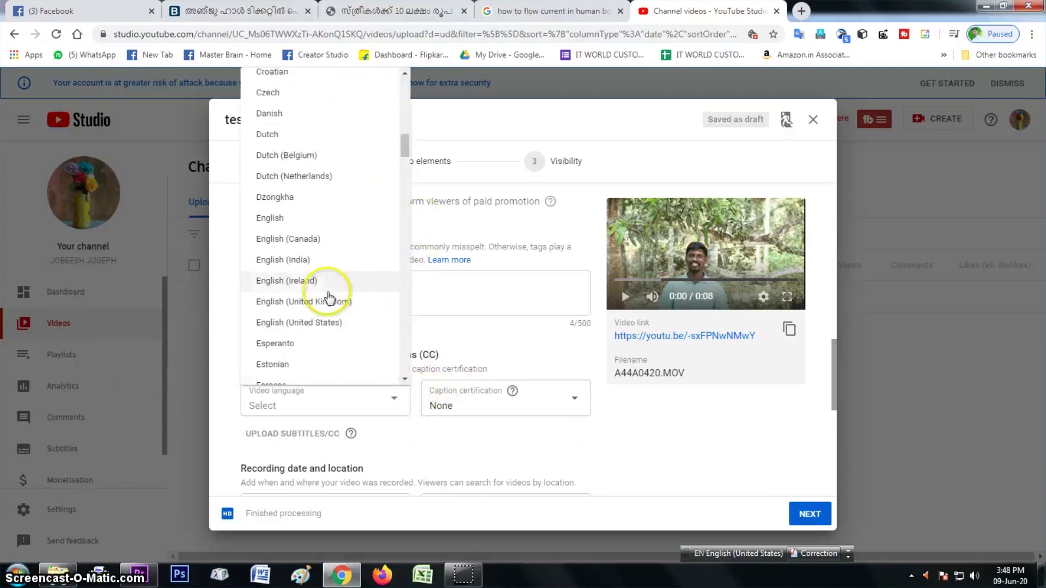
scroll(325, 273, down, 10)
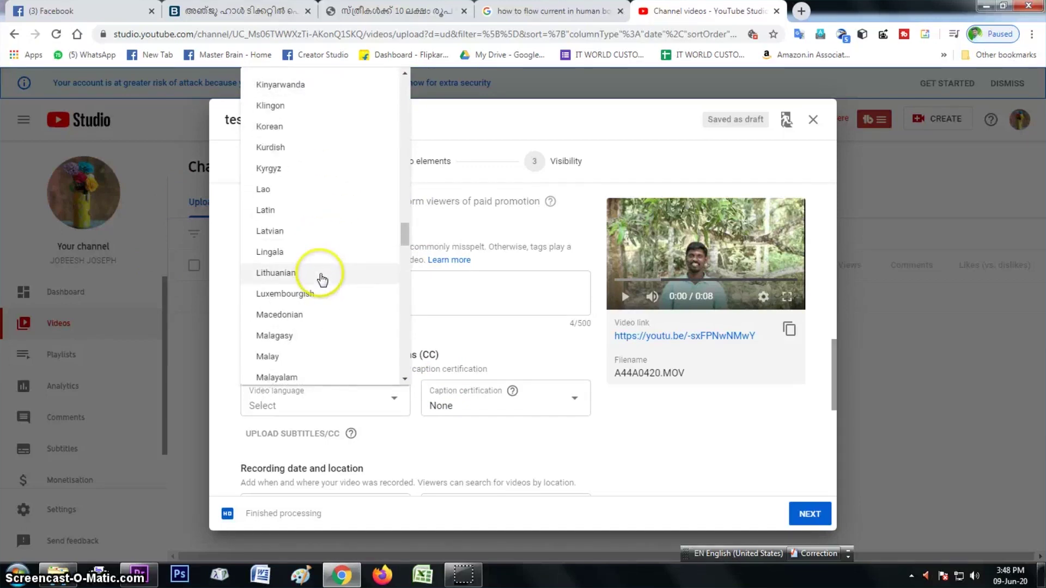
scroll(371, 235, up, 2)
scroll(366, 240, down, 1)
scroll(362, 252, down, 2)
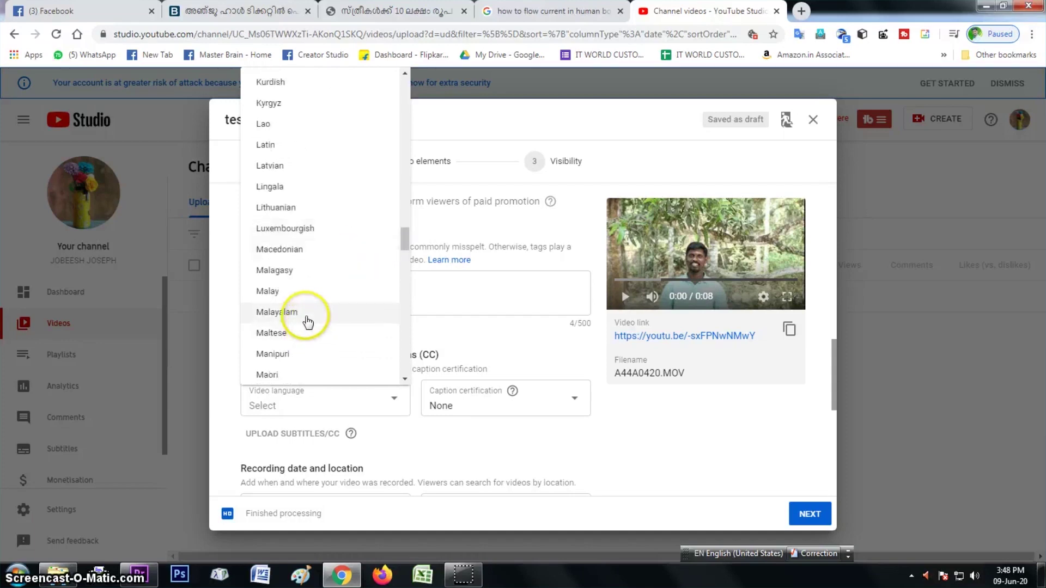
click(306, 319)
- Set the video's recording date to 9 Jun 2020
scroll(314, 343, down, 3)
click(321, 376)
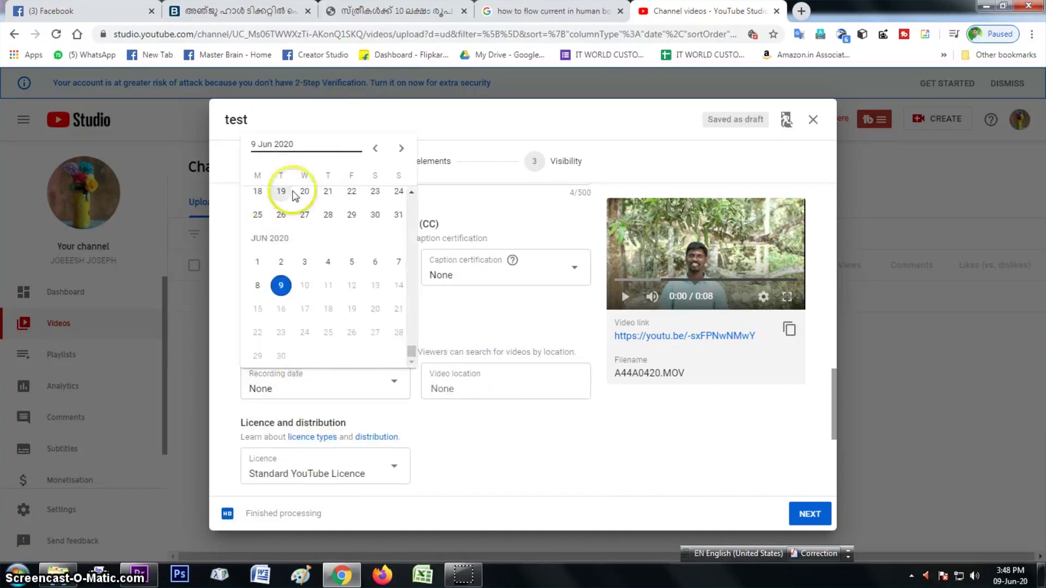
click(282, 283)
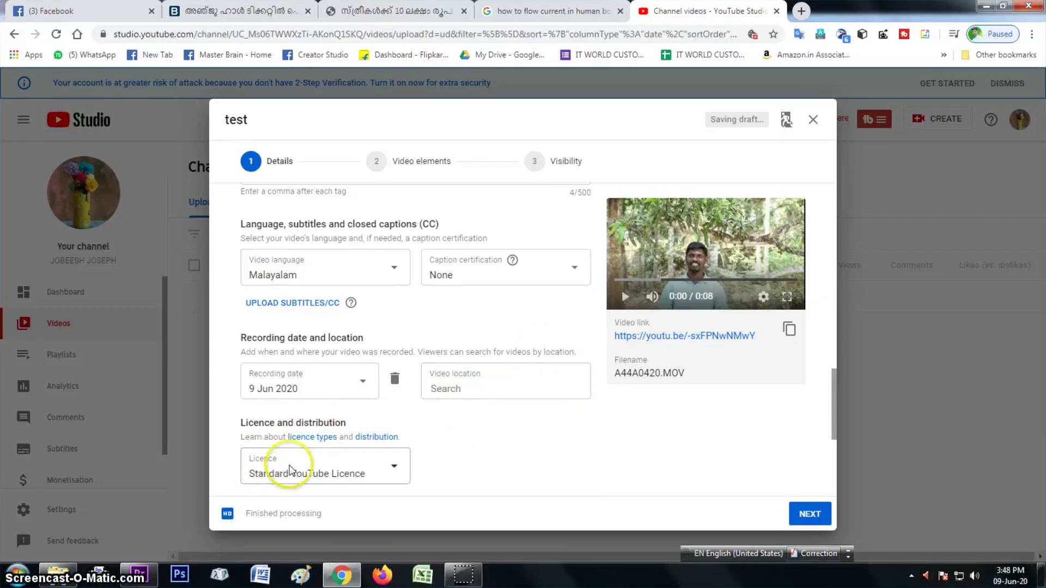
scroll(394, 468, down, 1)
scroll(349, 452, down, 1)
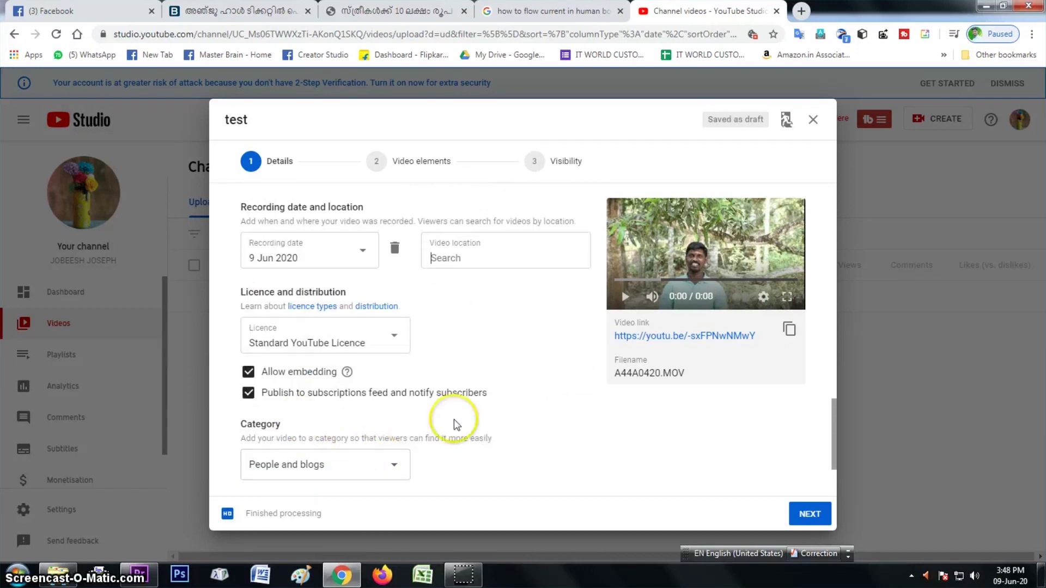
- Choose People and blogs as the video's category
scroll(390, 434, down, 1)
click(390, 401)
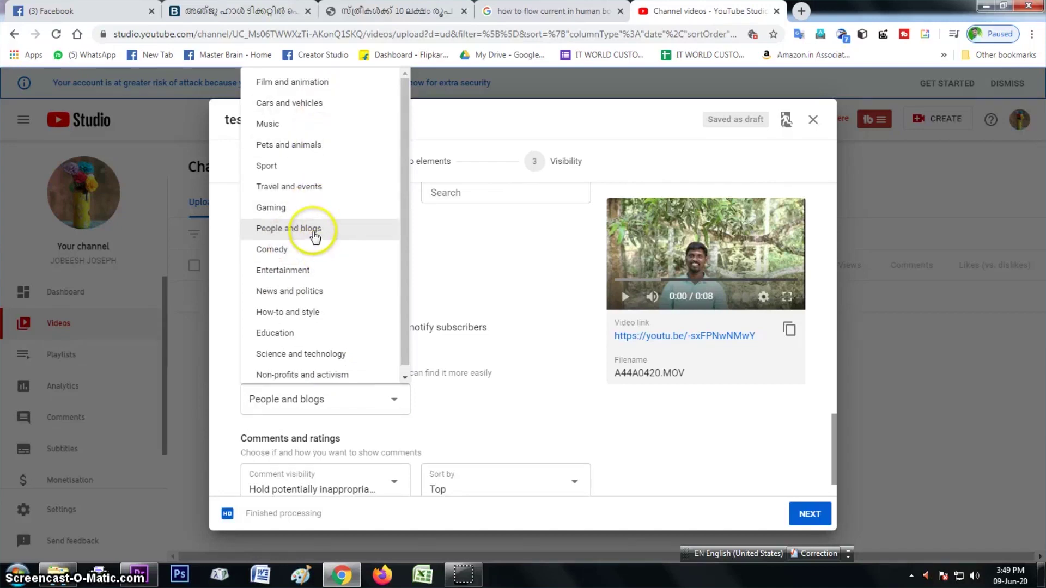
click(314, 236)
- Set the video's comment visibility to Allow all comments
scroll(392, 400, down, 1)
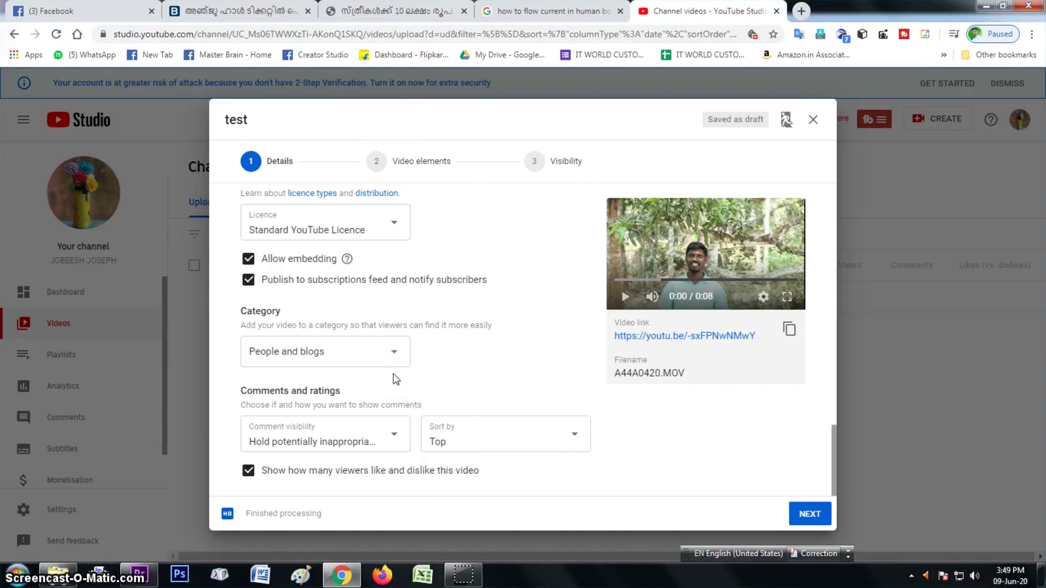
click(392, 433)
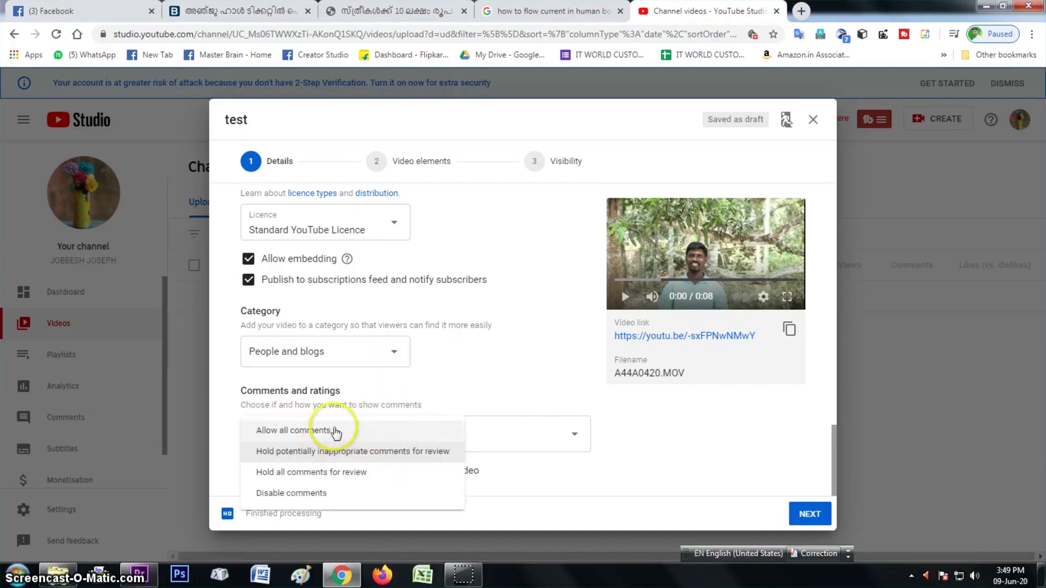
click(319, 434)
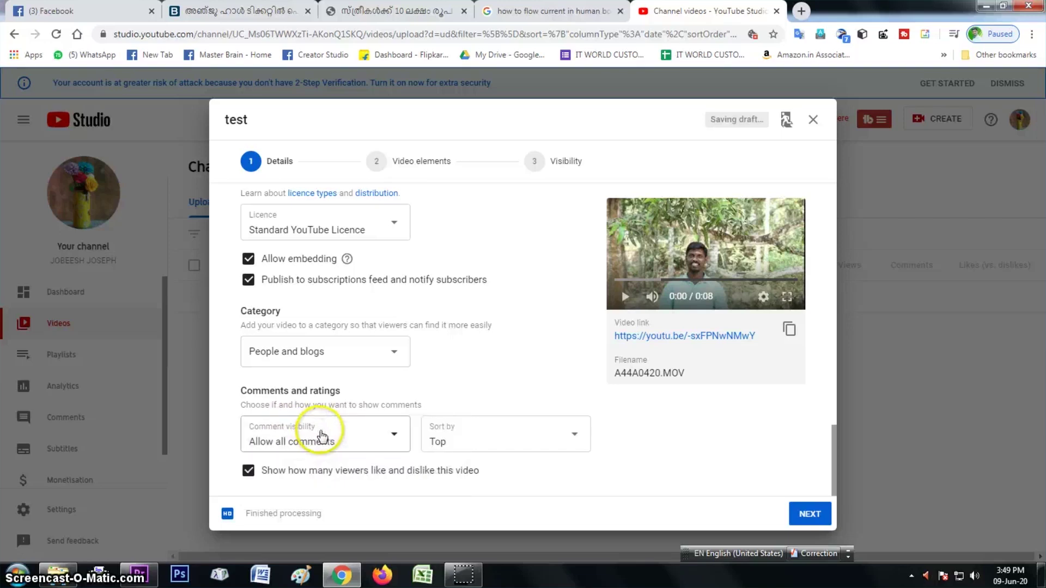
- Proceed past the video elements stage without adding any, and set the video's visibility to Public
scroll(278, 364, up, 15)
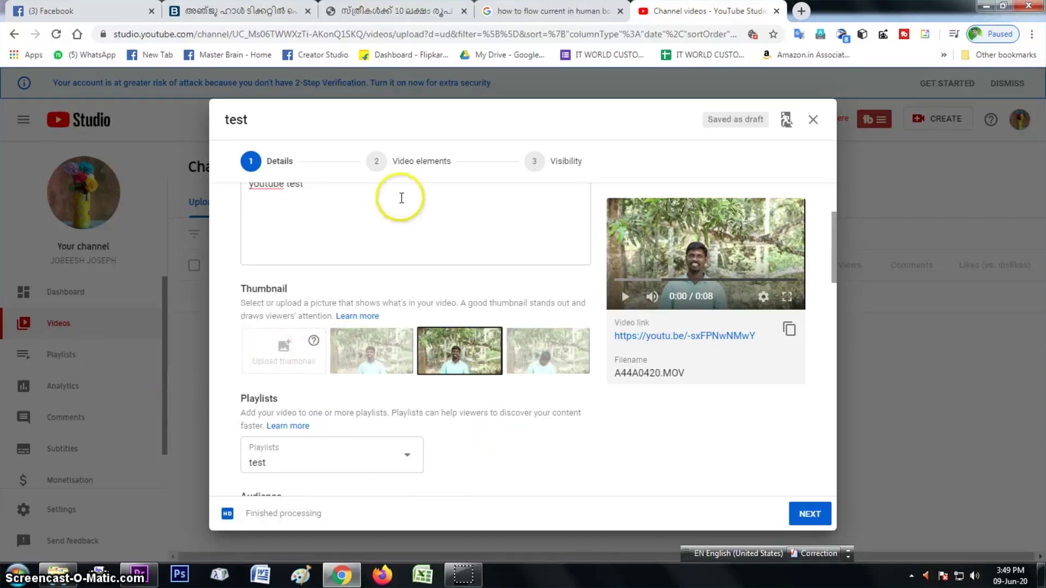
click(411, 173)
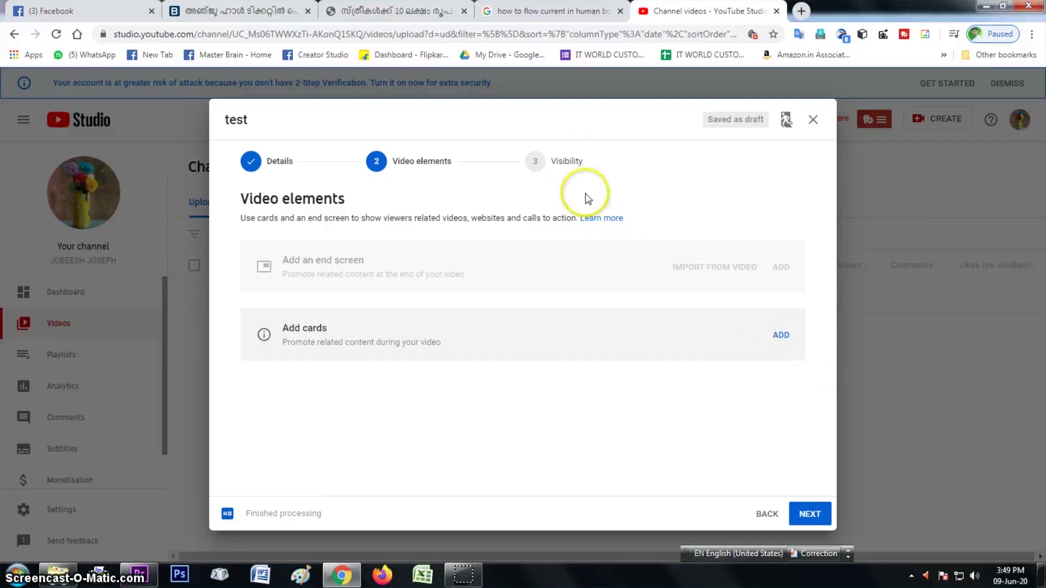
click(559, 177)
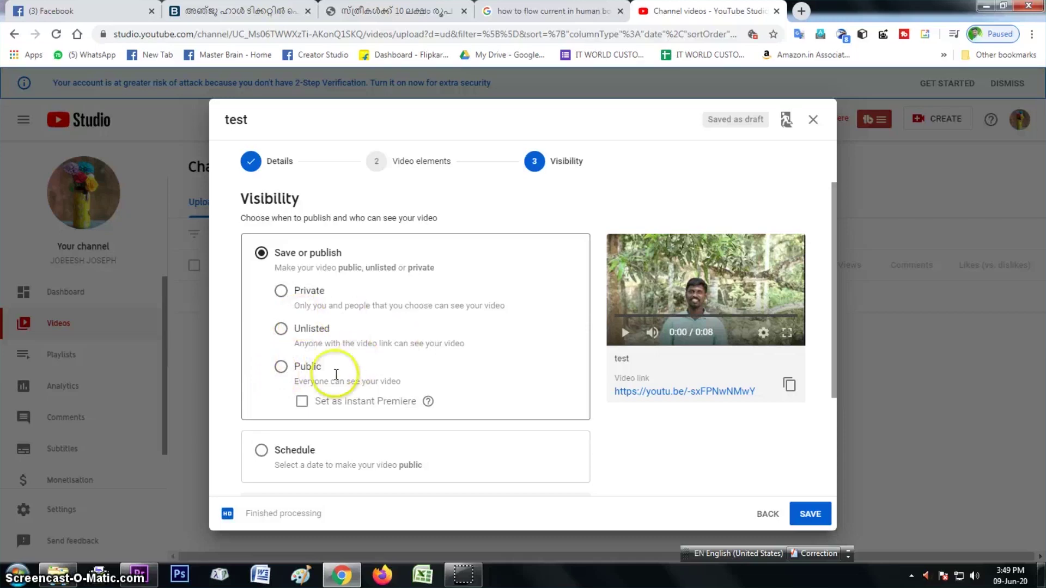
click(281, 367)
scroll(506, 326, down, 3)
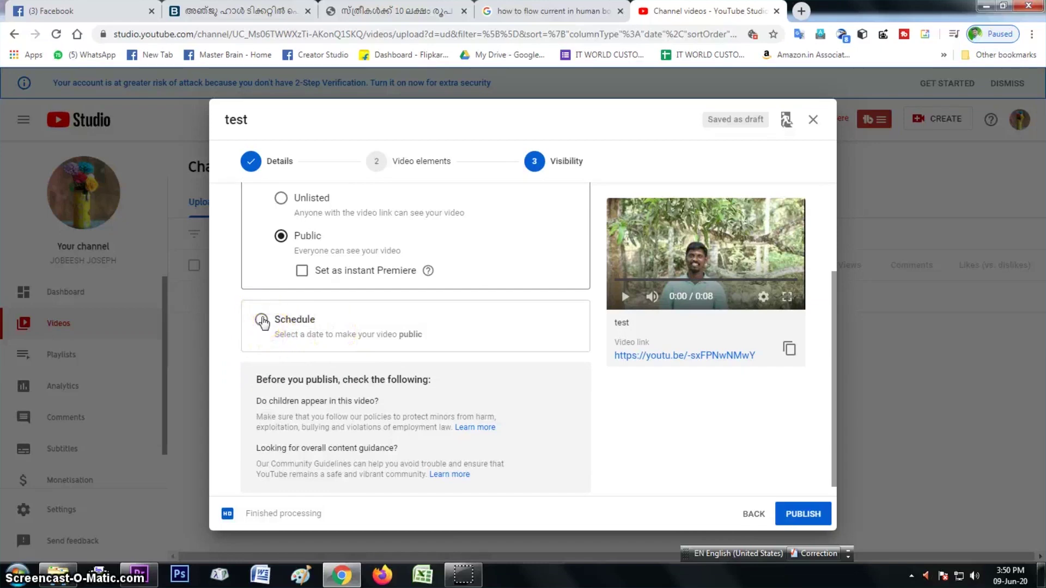
scroll(448, 318, down, 1)
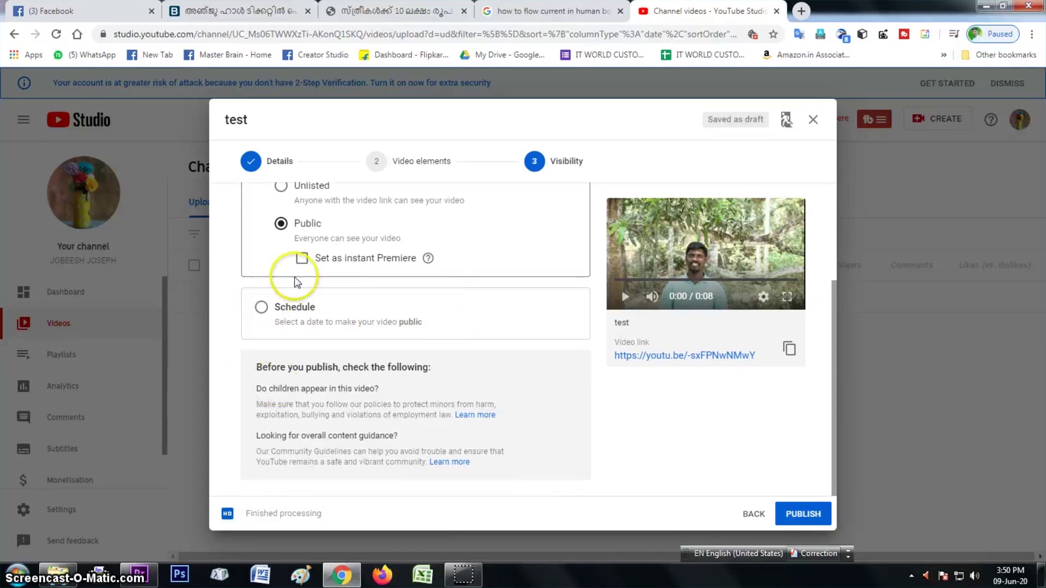
- Publish the video and dismiss the link-sharing dialog
click(811, 519)
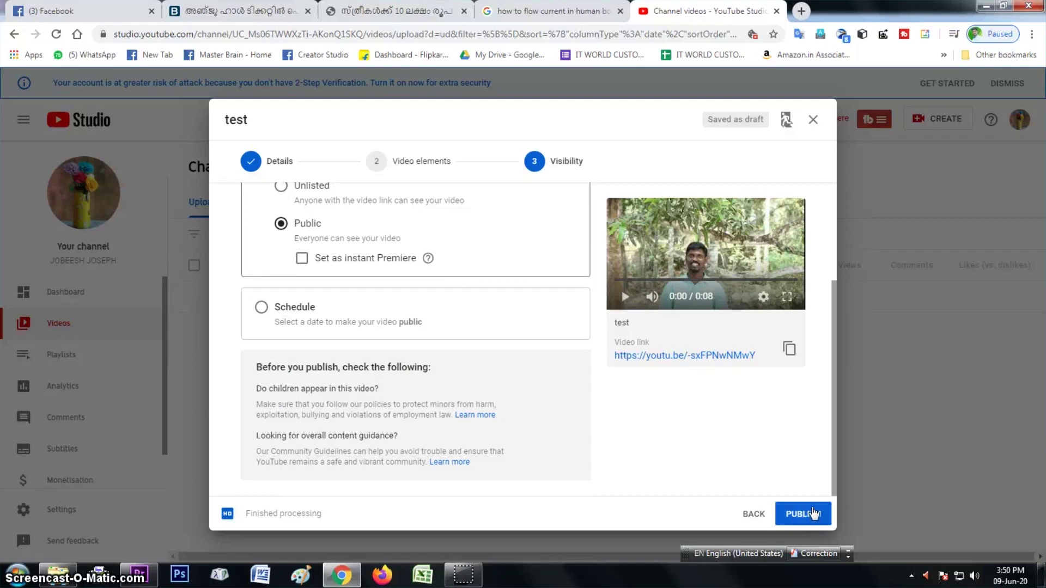
click(810, 517)
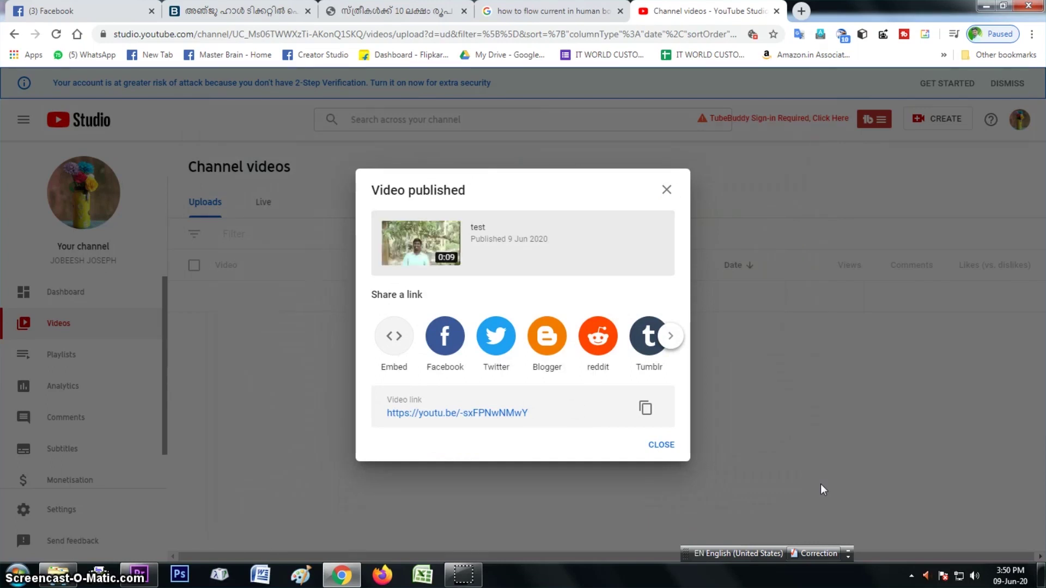
click(662, 446)
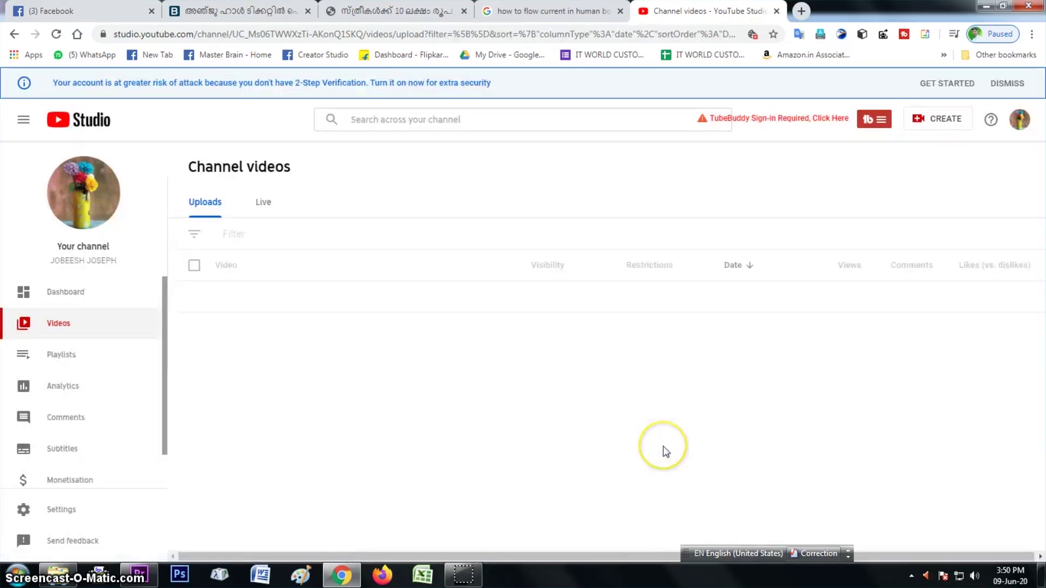
mouse_move(266, 319)
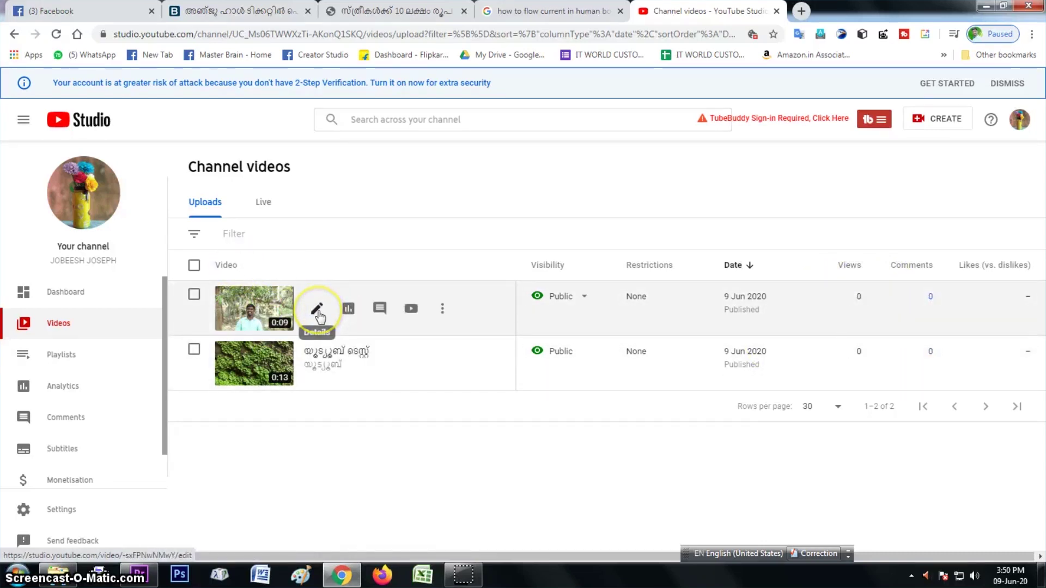
click(349, 311)
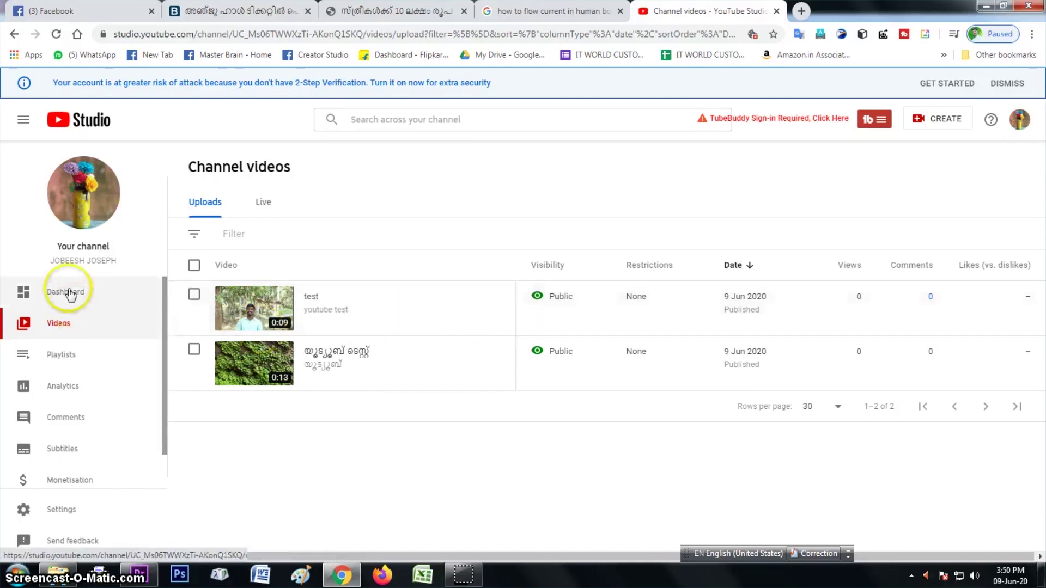
scroll(109, 376, down, 1)
scroll(109, 381, down, 1)
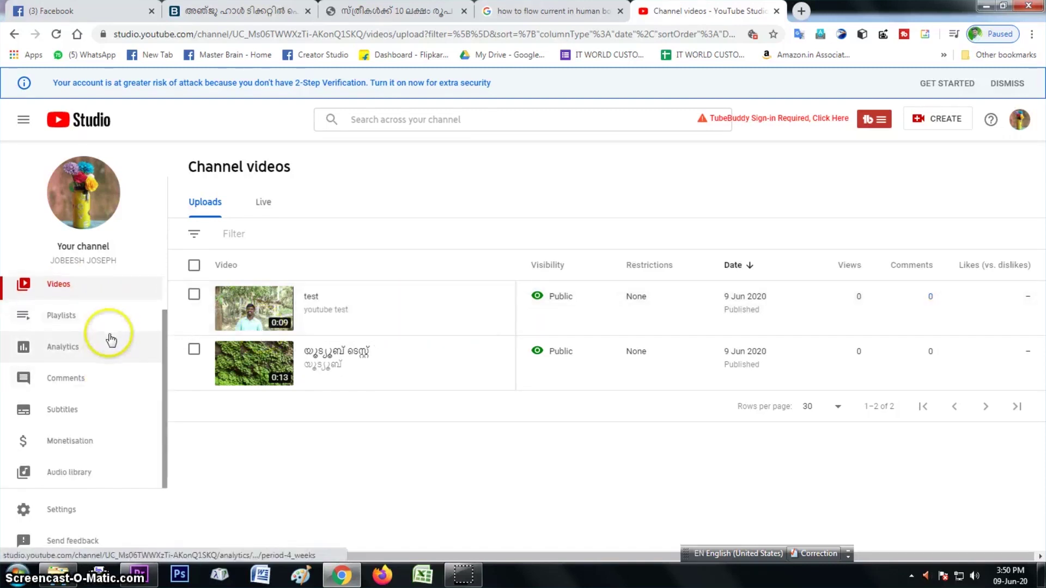